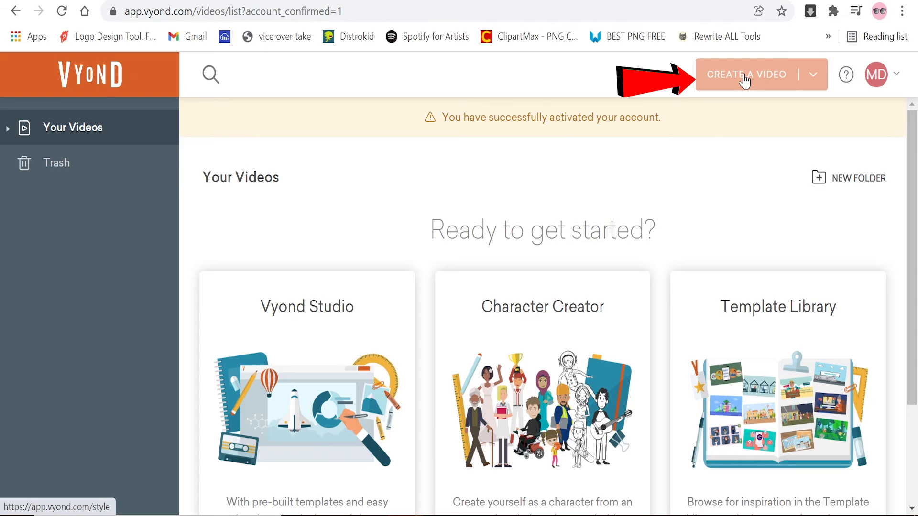
Create a new video in the Business Friendly style and preview its default opening scene
click(746, 81)
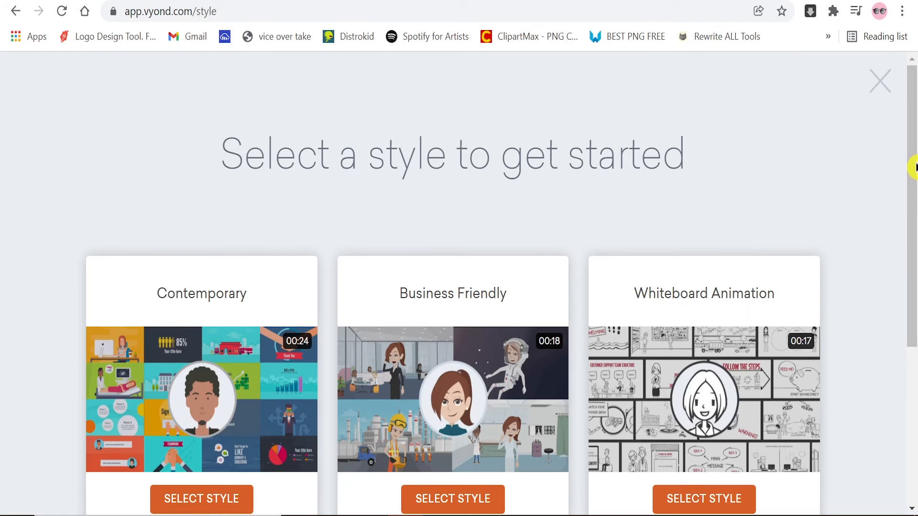
scroll(914, 169, down, 2)
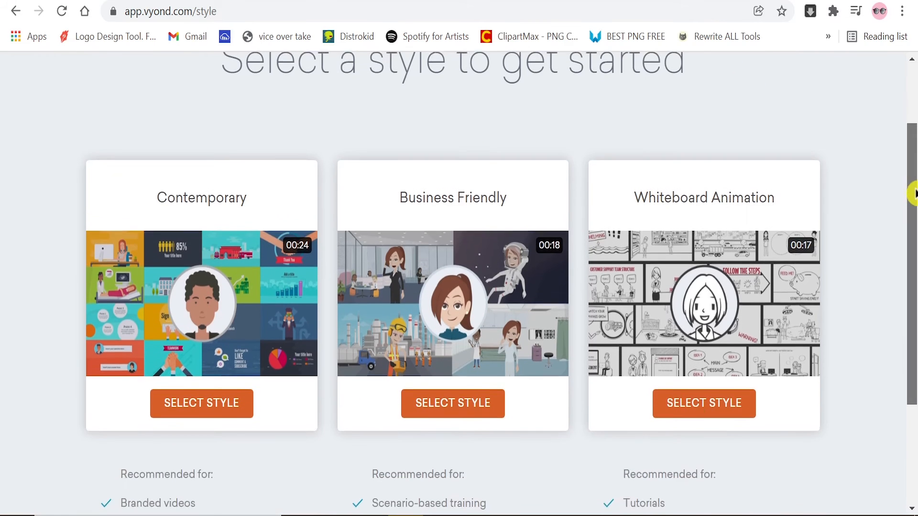
drag(914, 194, 914, 179)
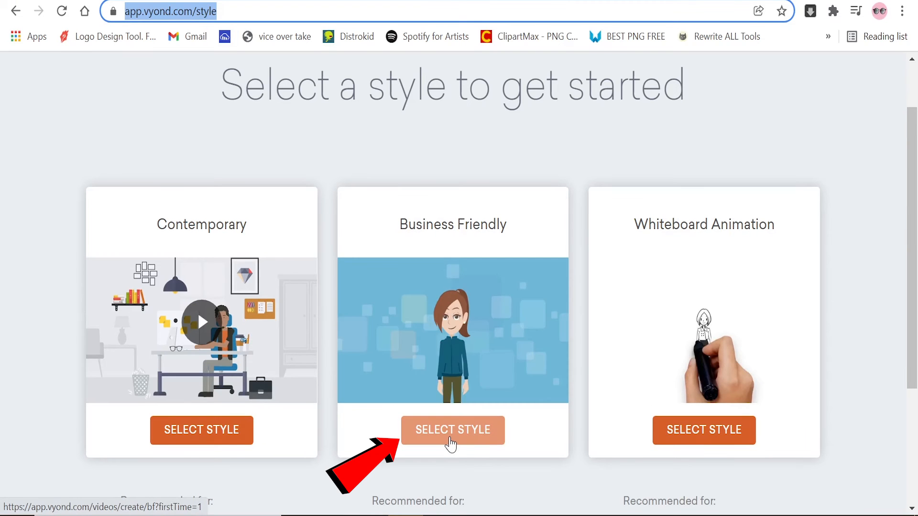
click(451, 431)
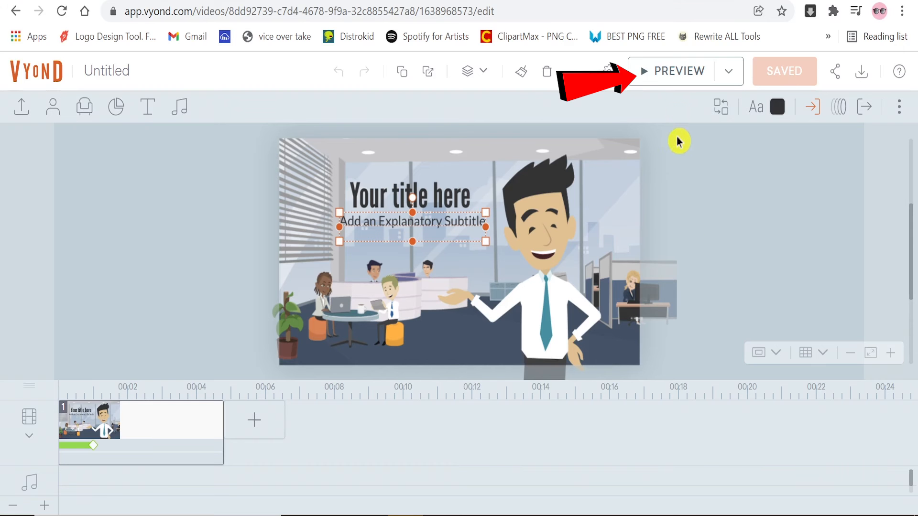
click(647, 75)
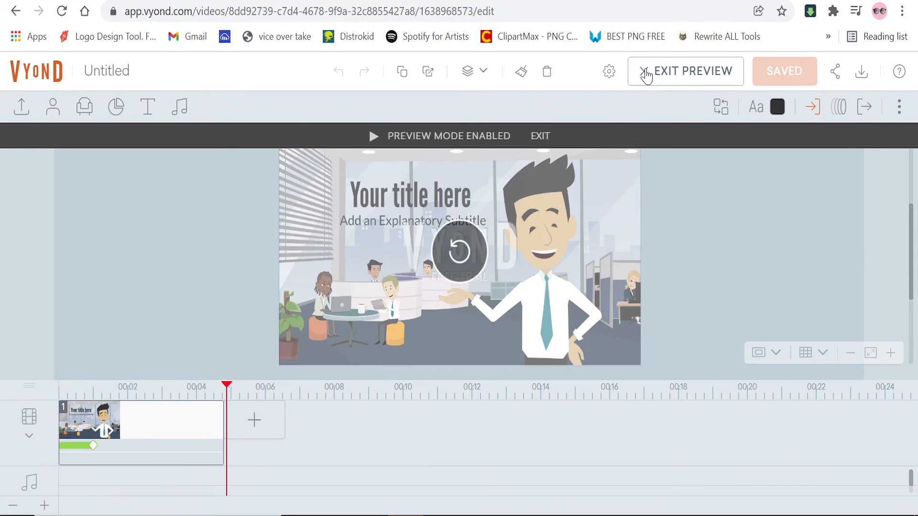
click(540, 137)
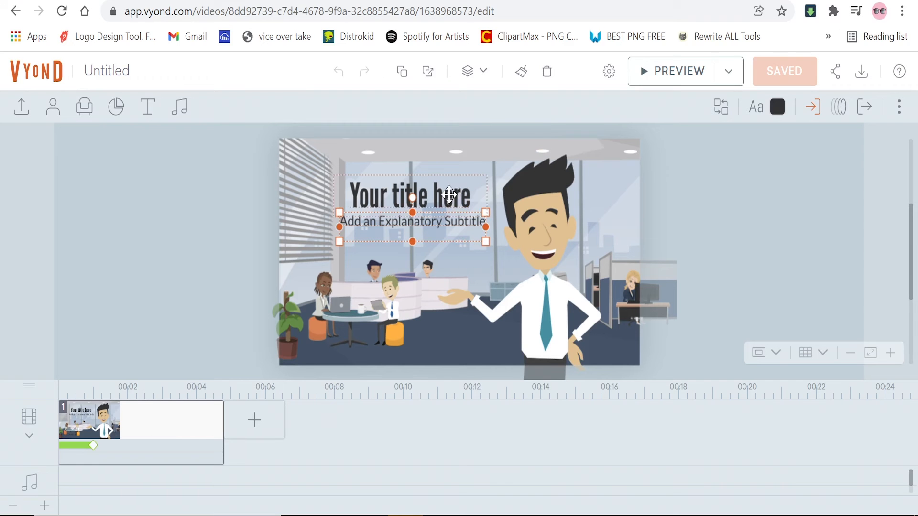
Replace the opening scene's placeholder title with "Work with us"
click(449, 194)
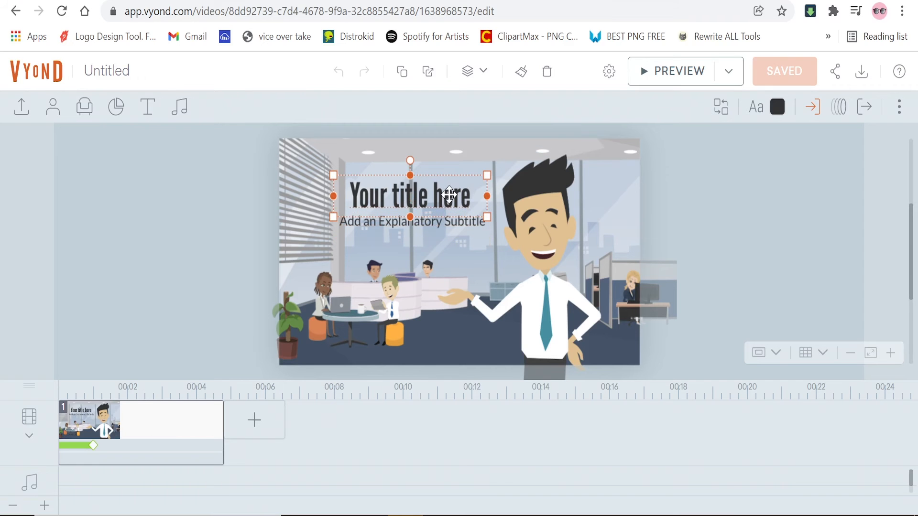
double_click(449, 195)
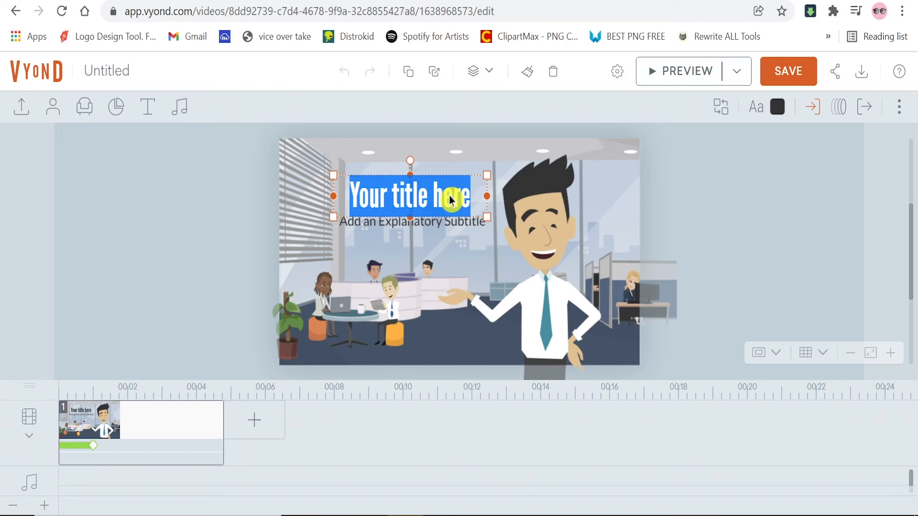
key(BackSpace)
text(WO)
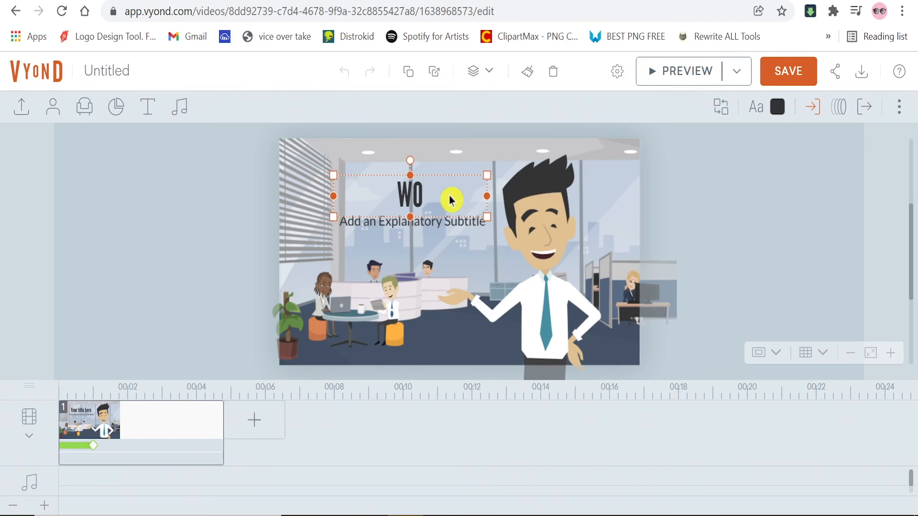
key(BackSpace)
text(ork)
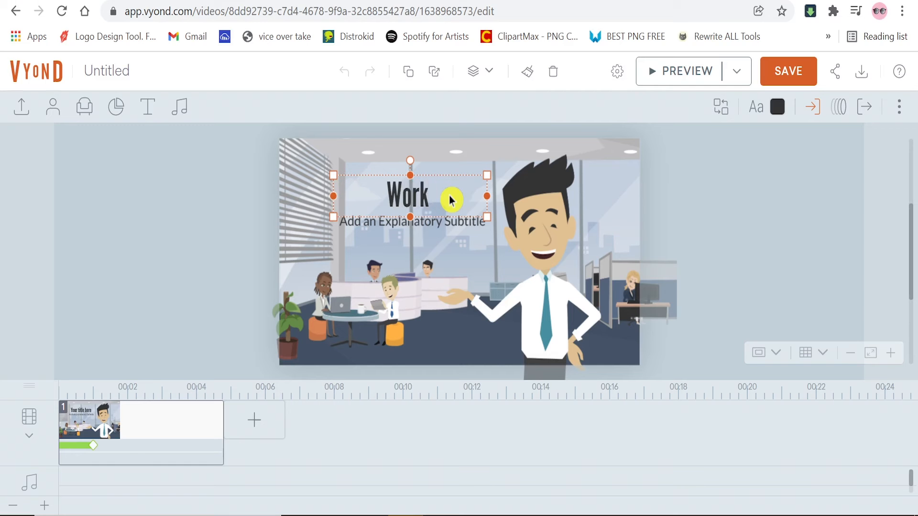
text( with us)
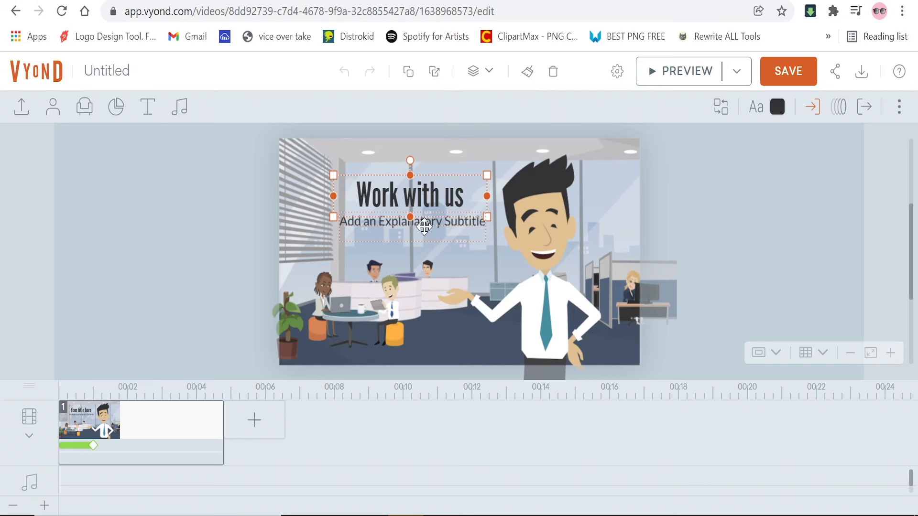
Replace the explanatory subtitle with "We are employing" and preview the edited scene
click(425, 225)
double_click(440, 222)
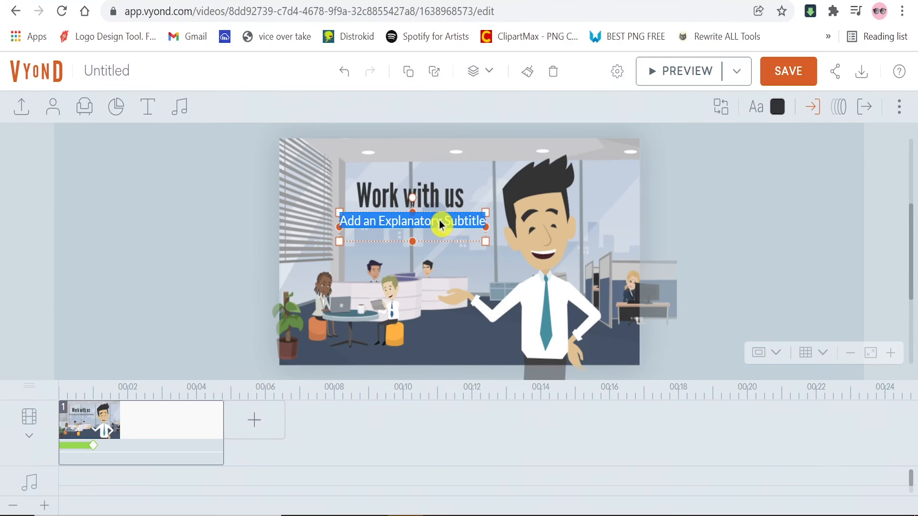
text(We are employing)
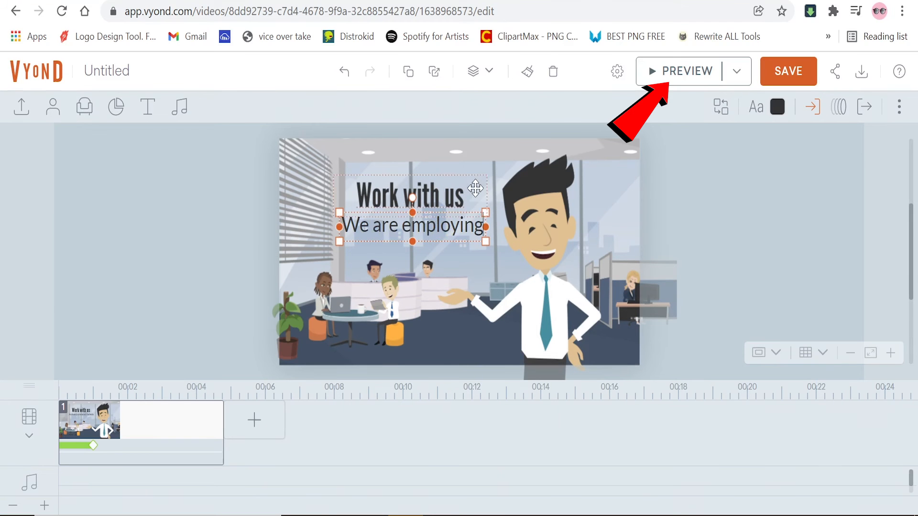
click(530, 176)
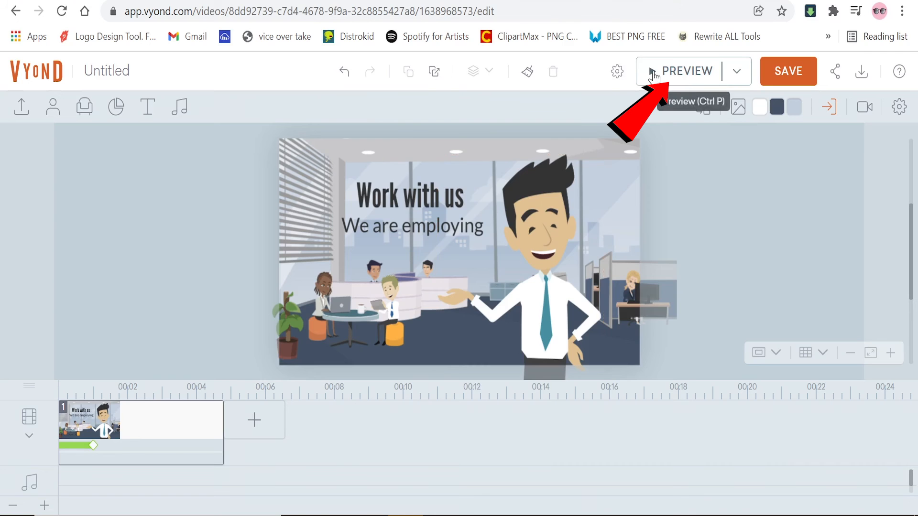
click(654, 76)
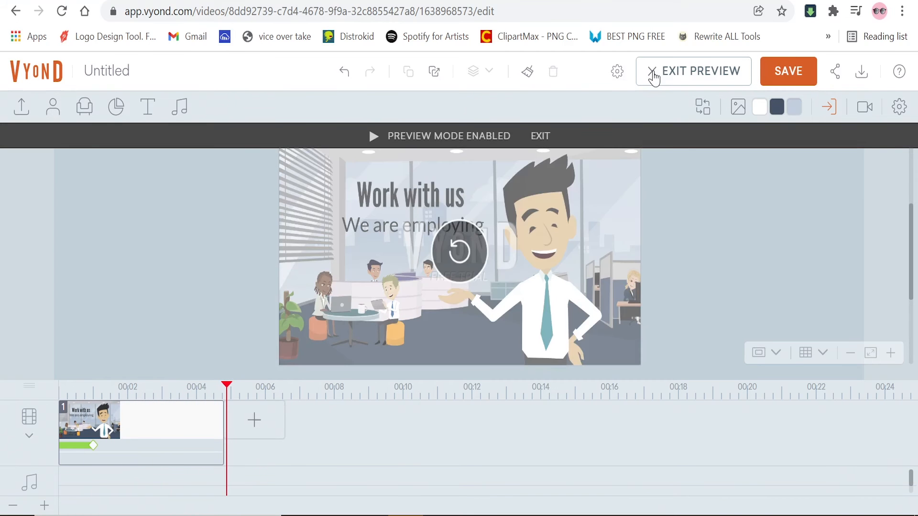
click(539, 138)
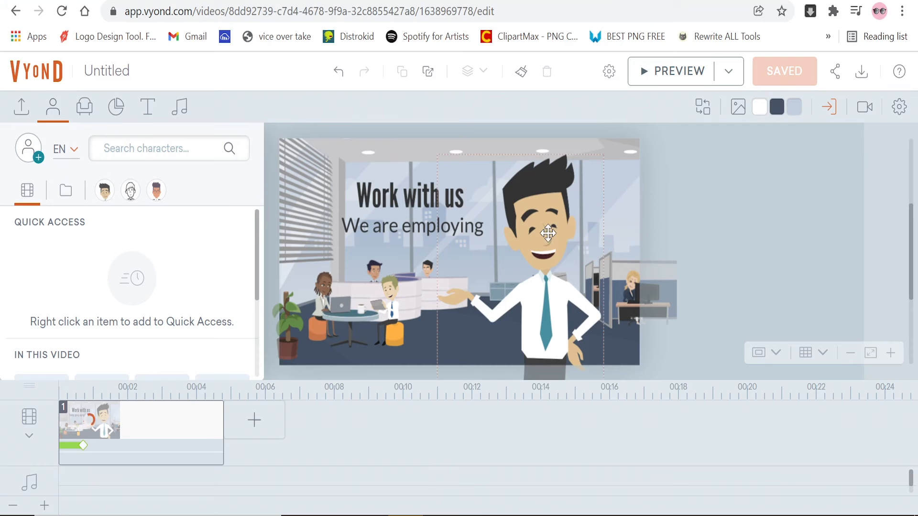
Look through the Business Friendly character categories for replacing the businessman, leaving the character as it is
click(548, 233)
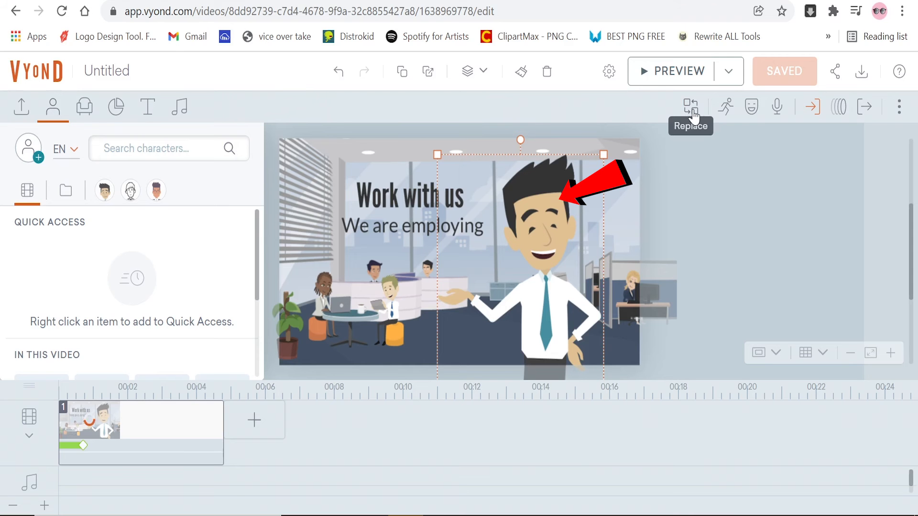
click(693, 107)
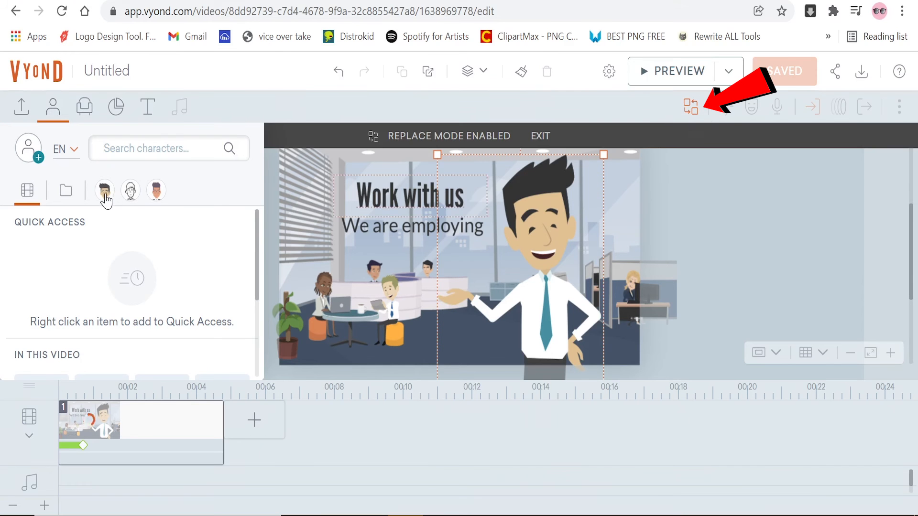
click(105, 194)
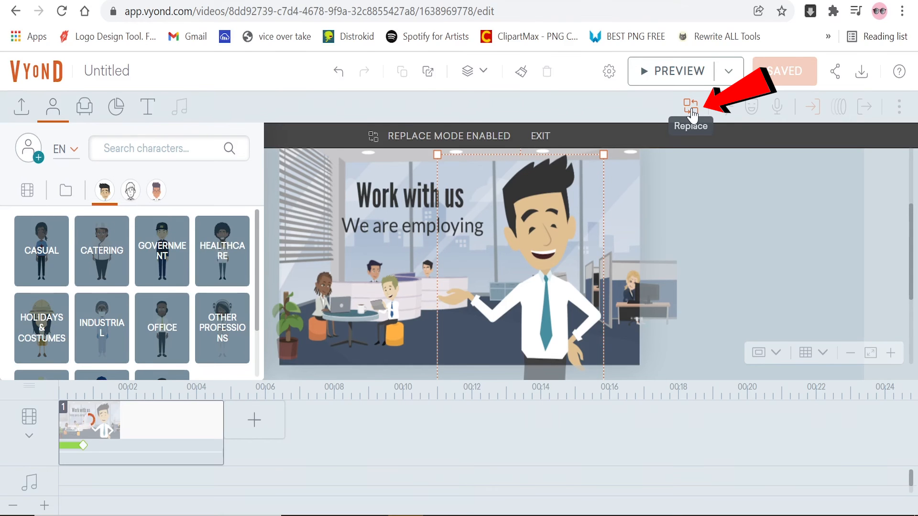
click(692, 111)
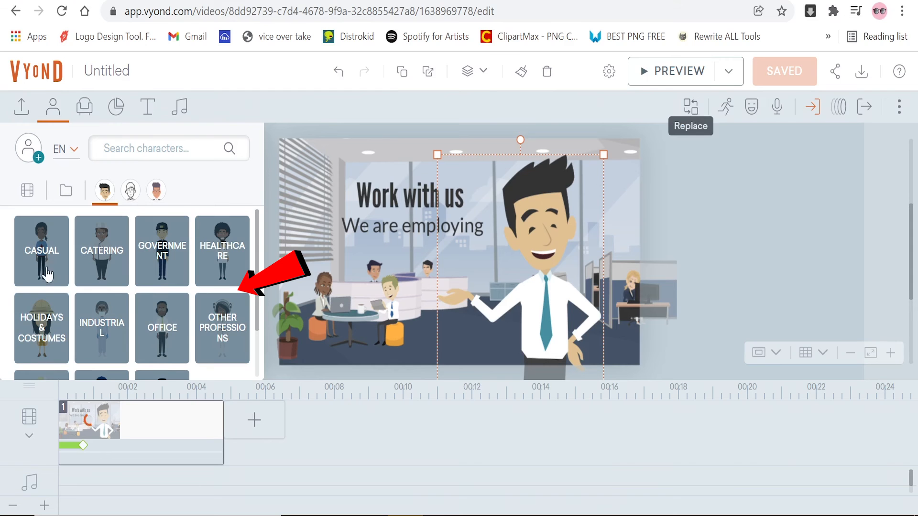
scroll(257, 225, down, 2)
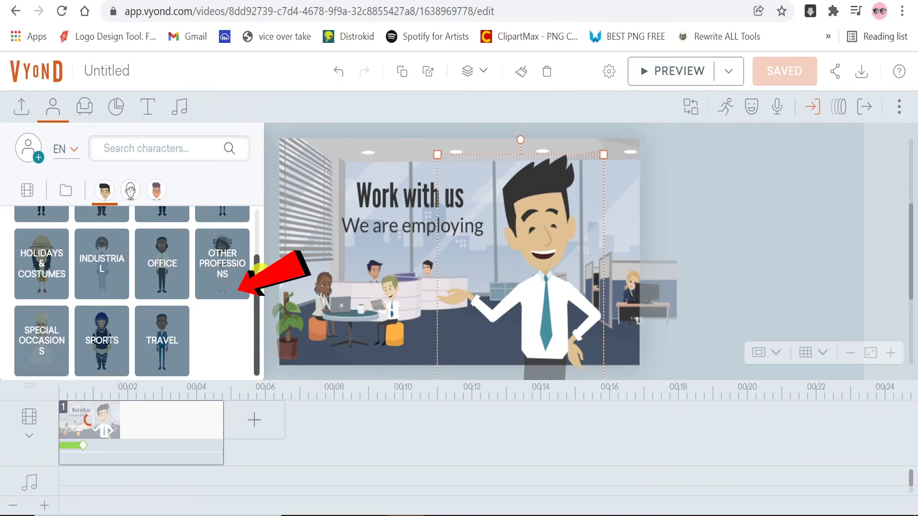
scroll(254, 229, up, 2)
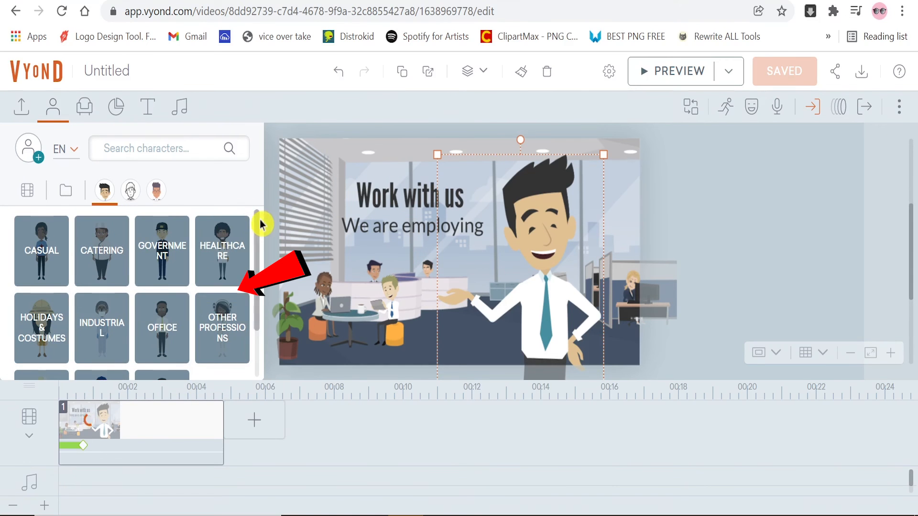
Review the action, expression and dialog options for the businessman character
click(726, 113)
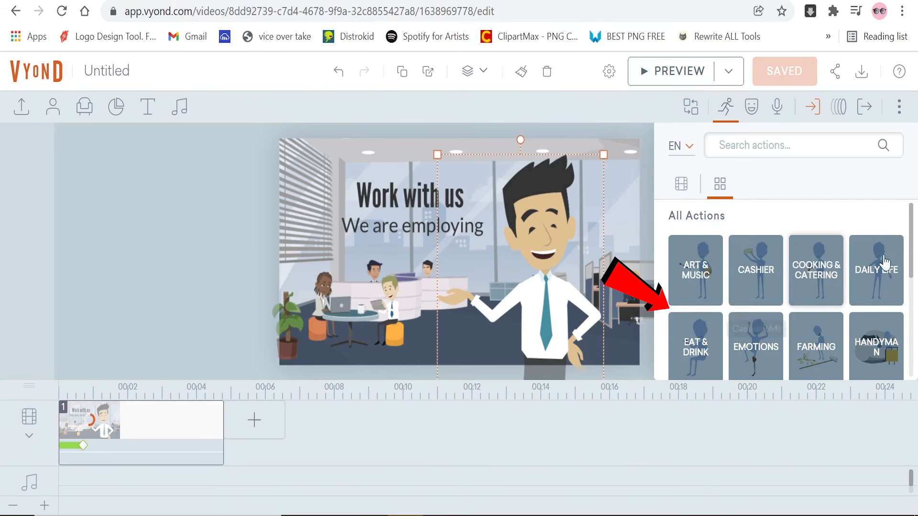
drag(910, 239, 912, 210)
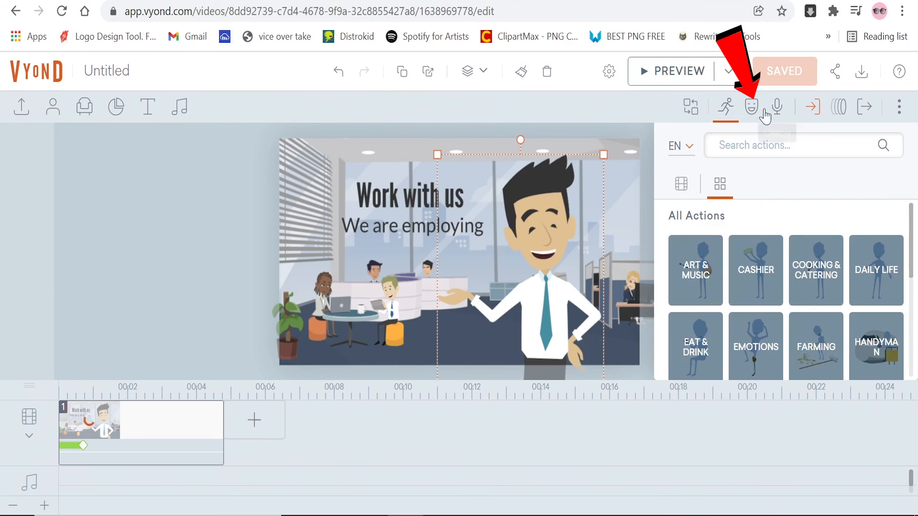
click(753, 109)
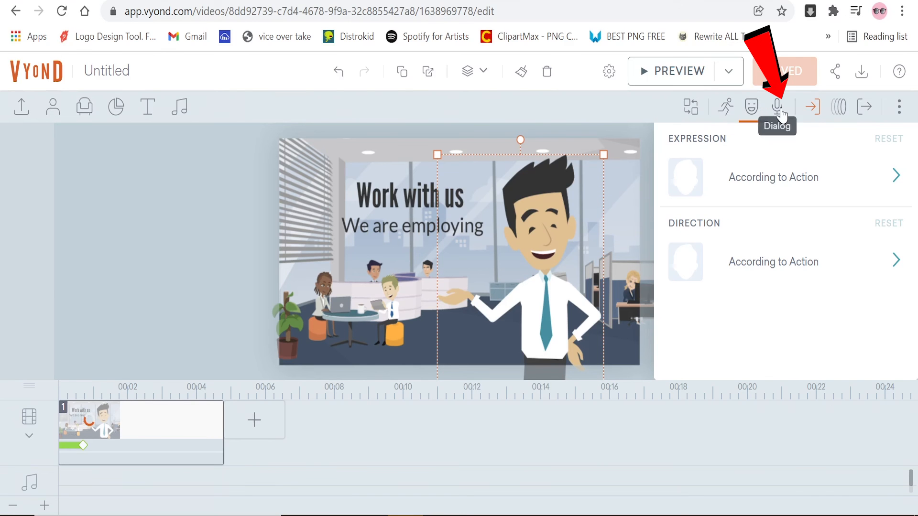
click(780, 111)
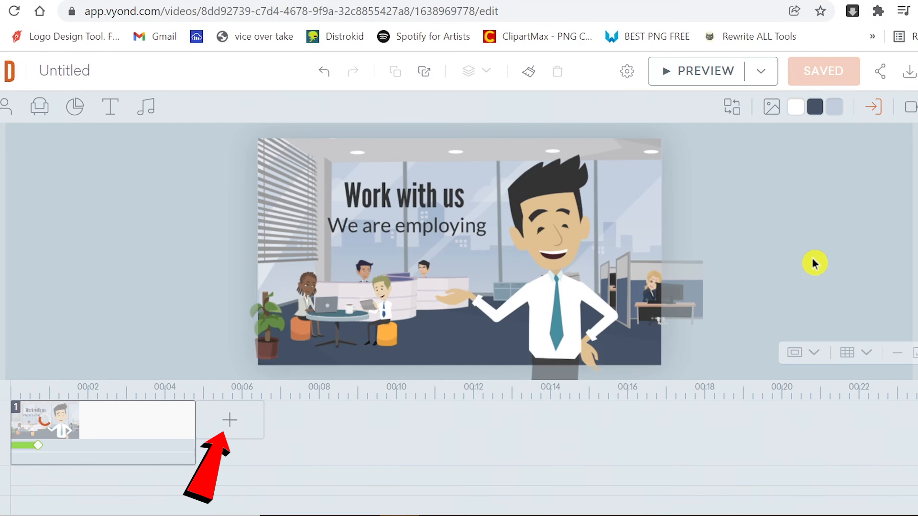
Add a second scene from the "Give us a call" template in the Logos category
click(233, 431)
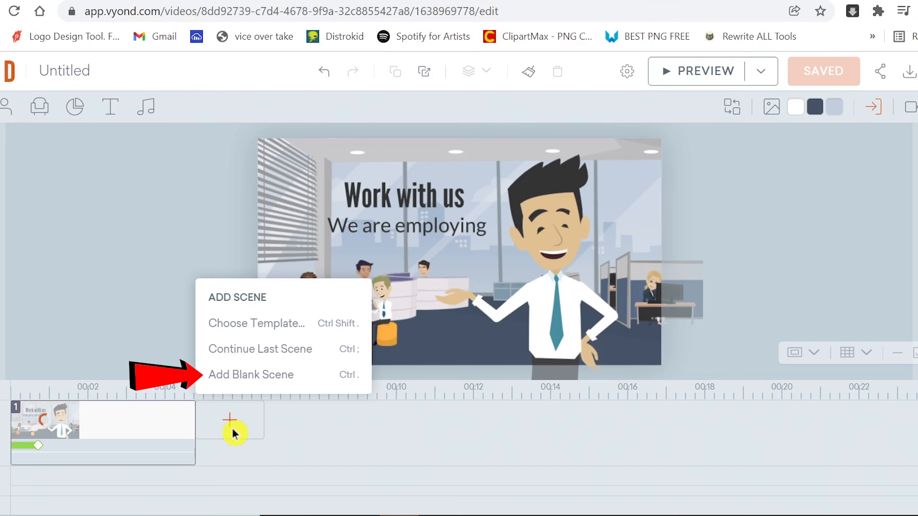
click(288, 323)
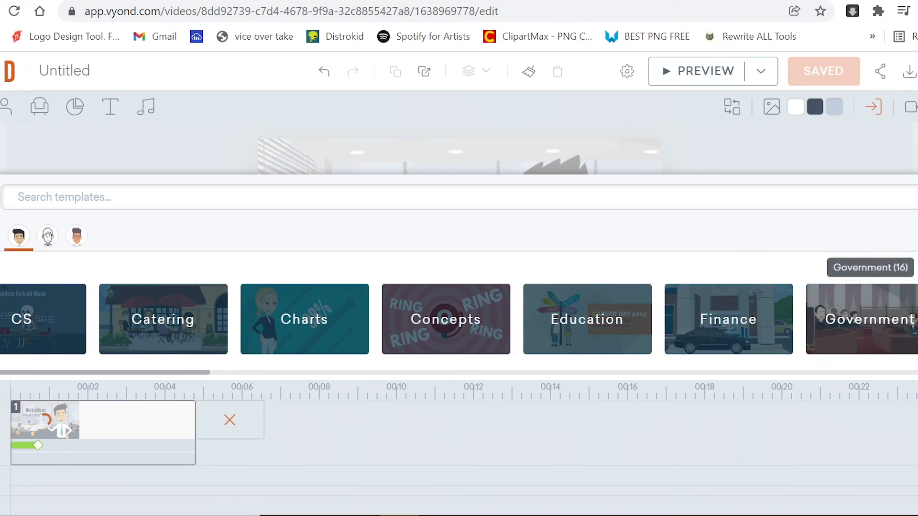
click(917, 319)
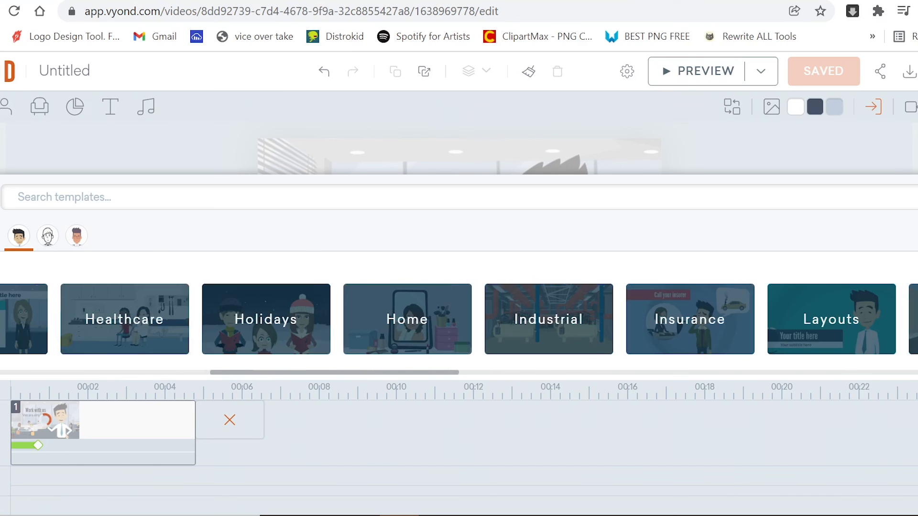
click(916, 319)
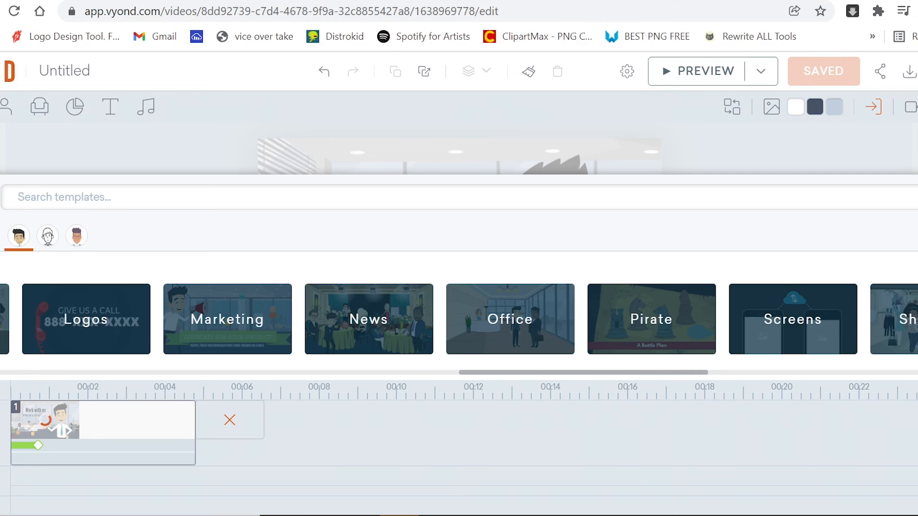
click(92, 323)
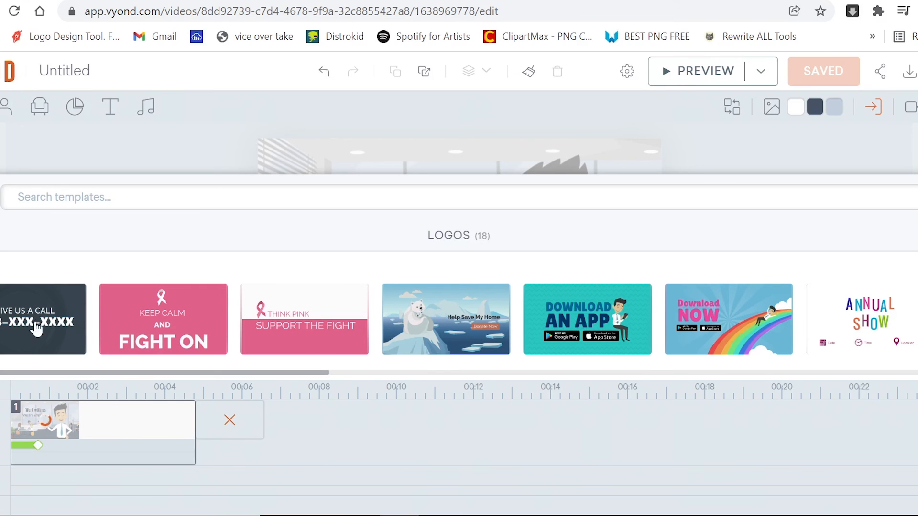
click(3, 324)
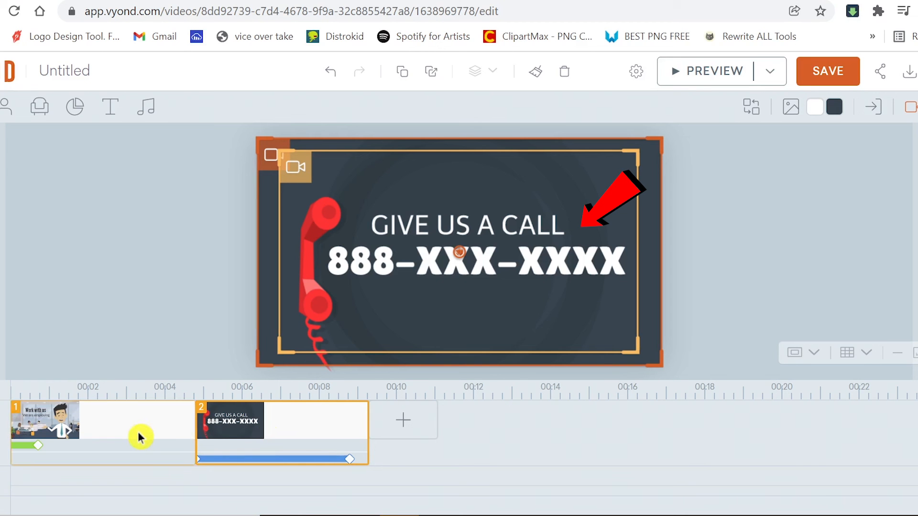
Replace the middle placeholder group of the phone number in the second scene with digits
double_click(487, 258)
text(677)
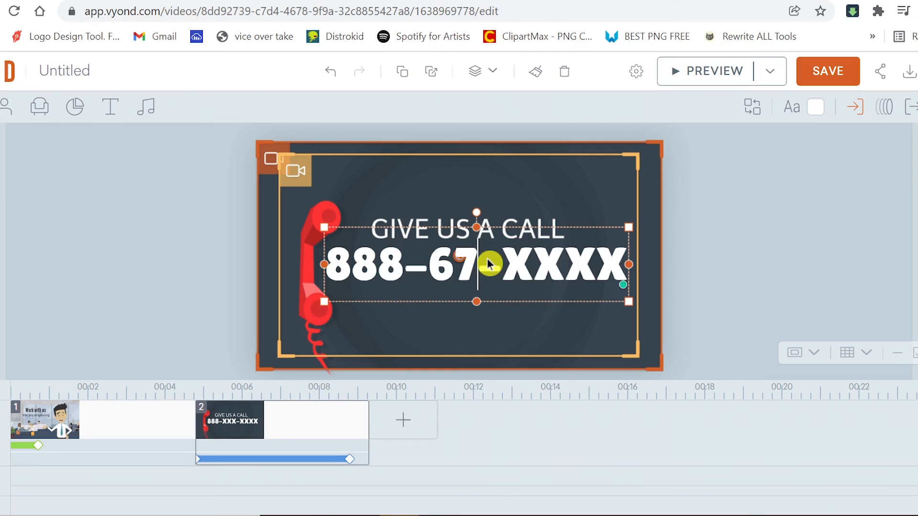
click(581, 328)
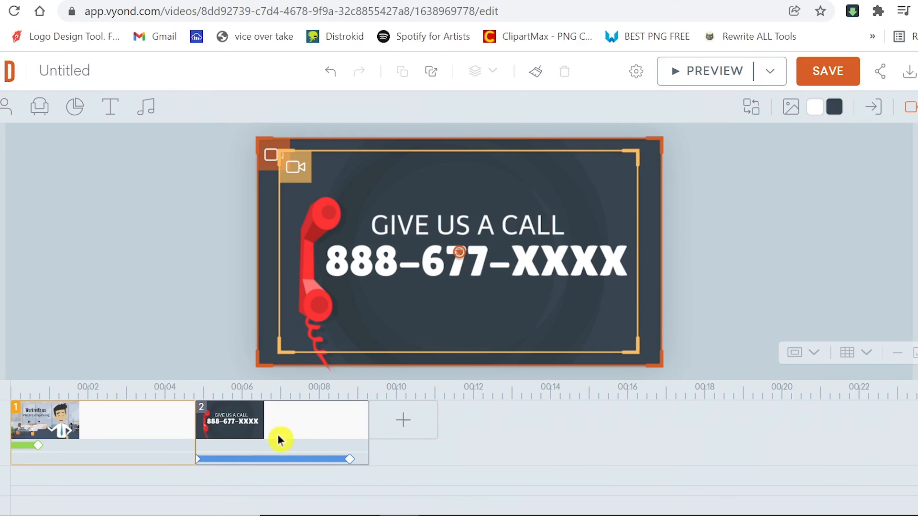
Preview the whole two-scene video from the start, and exit the preview at the end
click(314, 425)
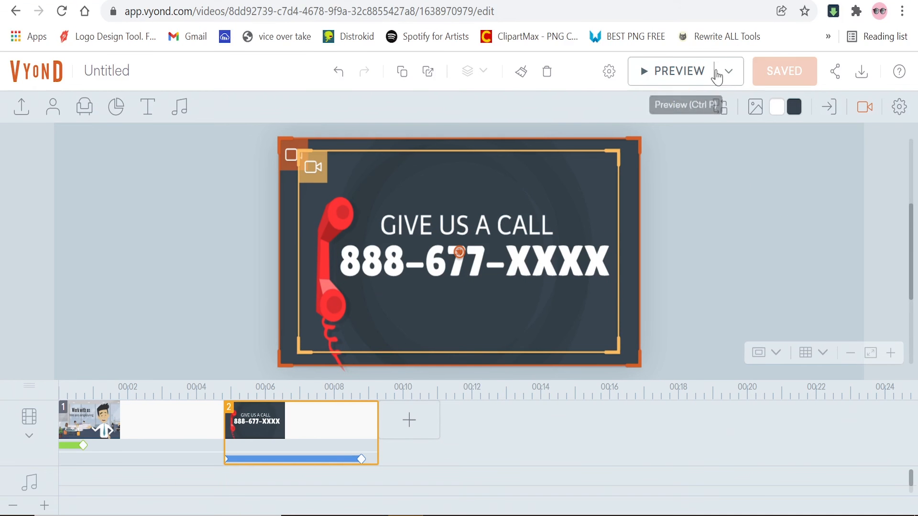
click(728, 75)
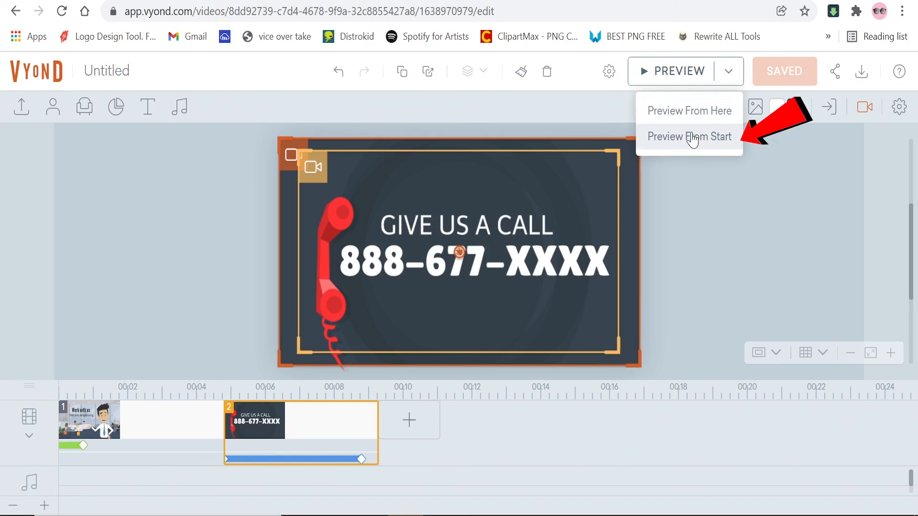
click(703, 139)
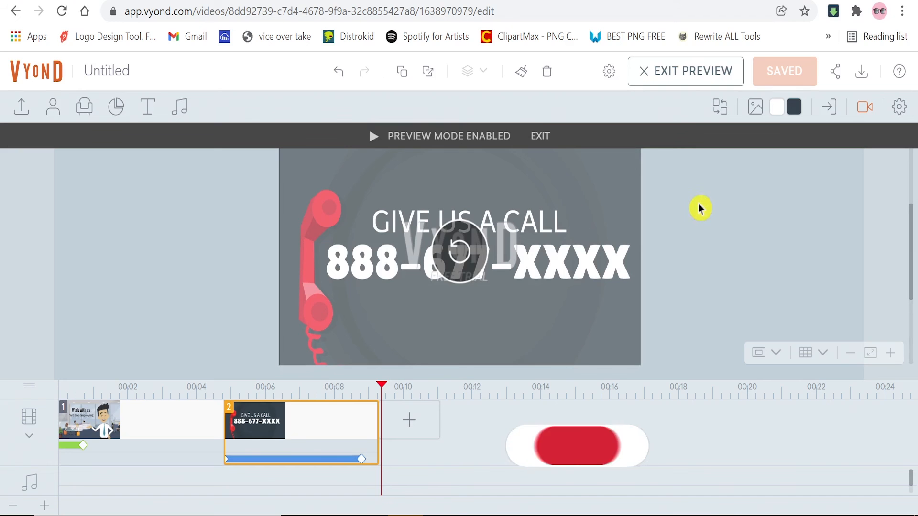
click(538, 137)
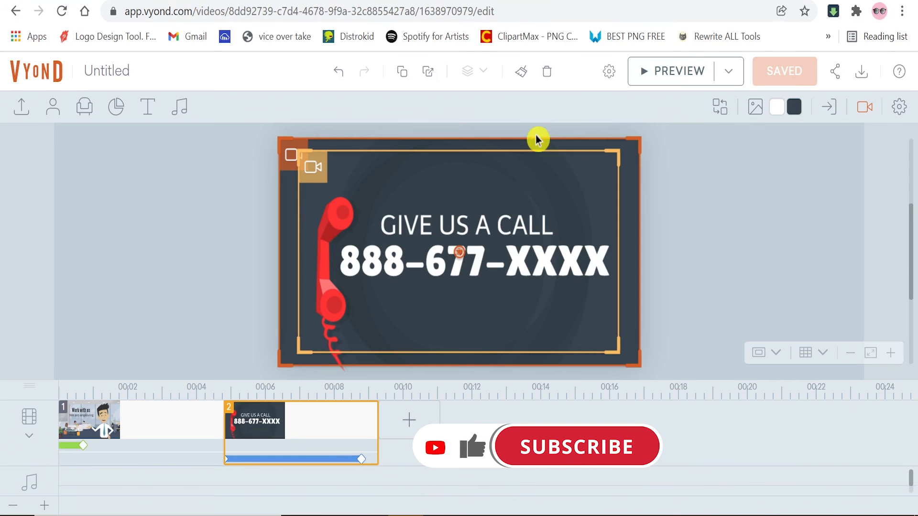